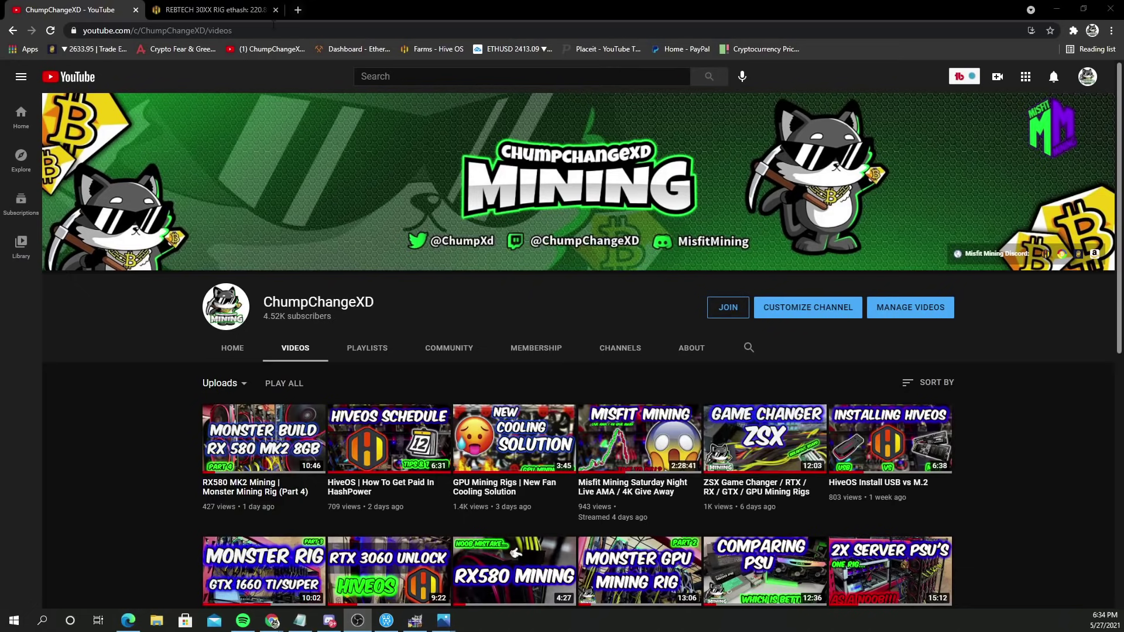
Show the REBTECH 30XX RIG overview with six RTX 3060s, then its flight sheets list.
left_click(220, 12)
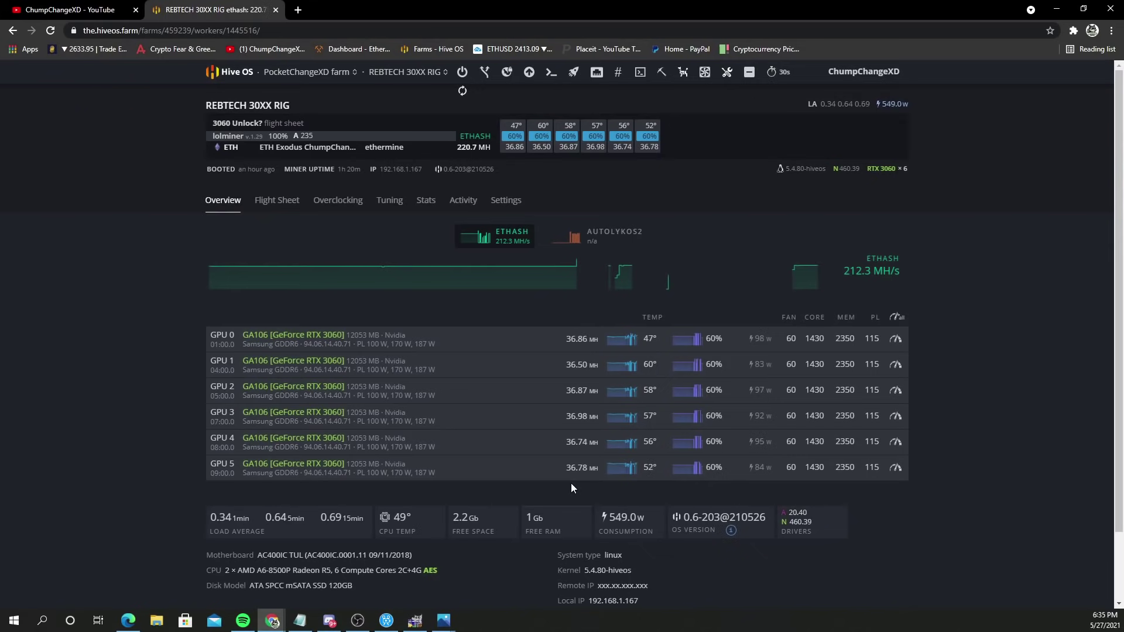
left_click(289, 203)
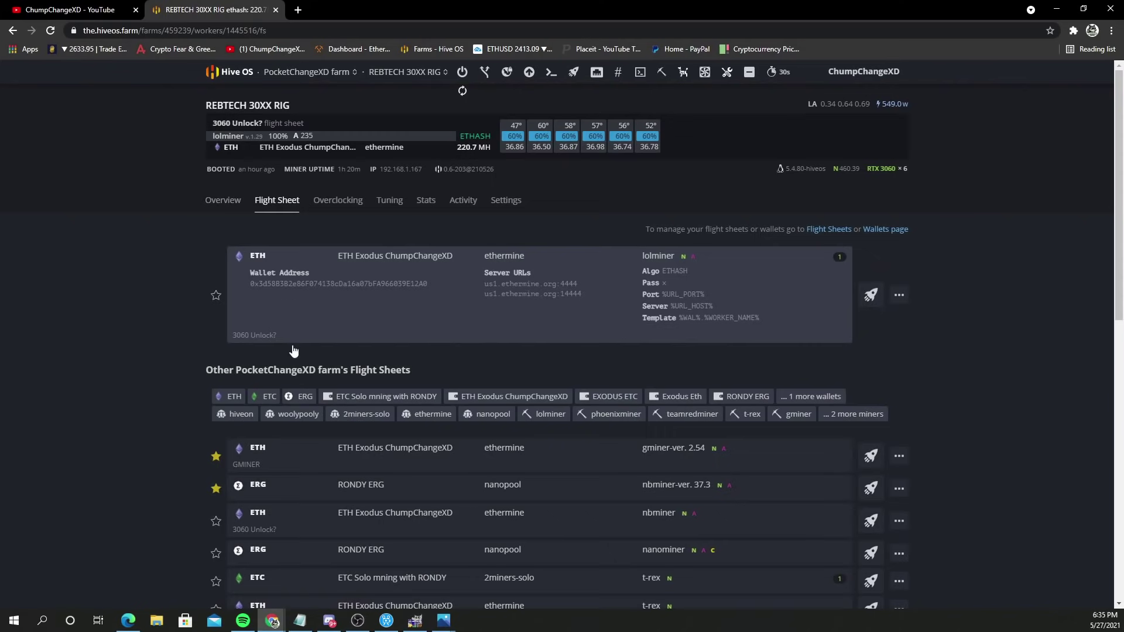
Inspect the RONDY ERG sheet's ERG/nanopool/NBMiner settings in the editor and cancel without changes.
left_click(280, 498)
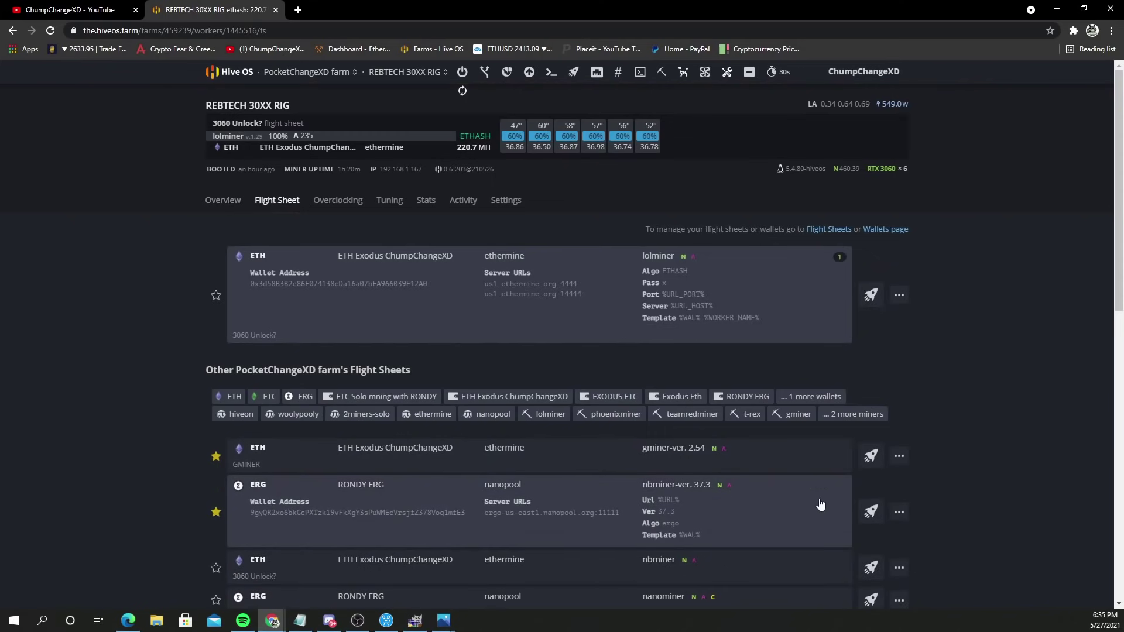
left_click(900, 512)
left_click(861, 414)
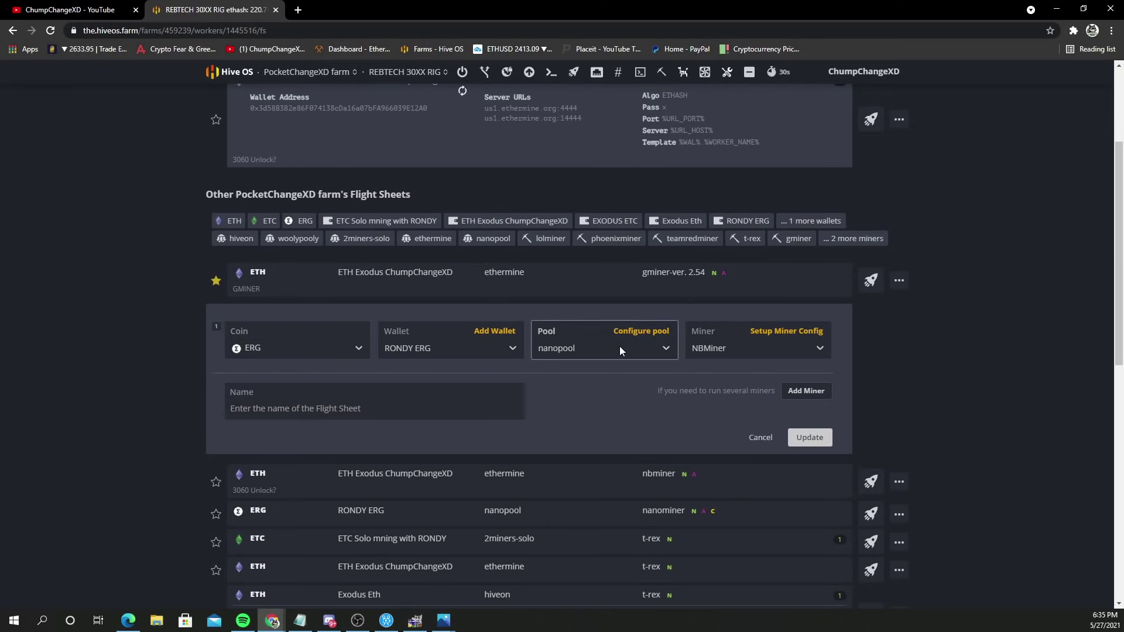
left_click(781, 348)
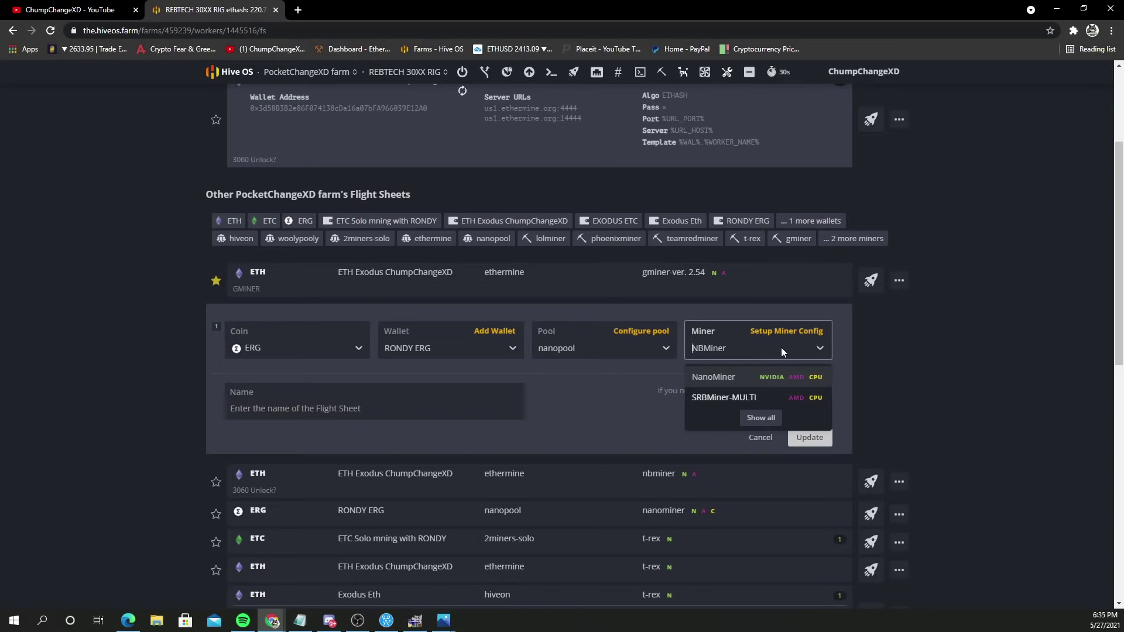
left_click(799, 332)
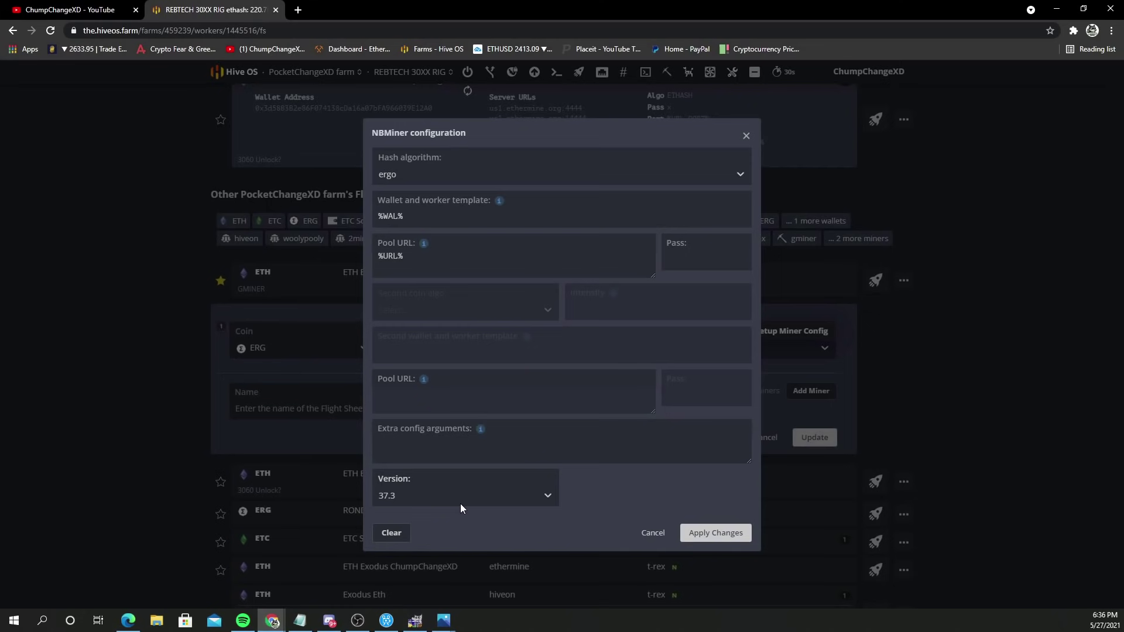
left_click(654, 534)
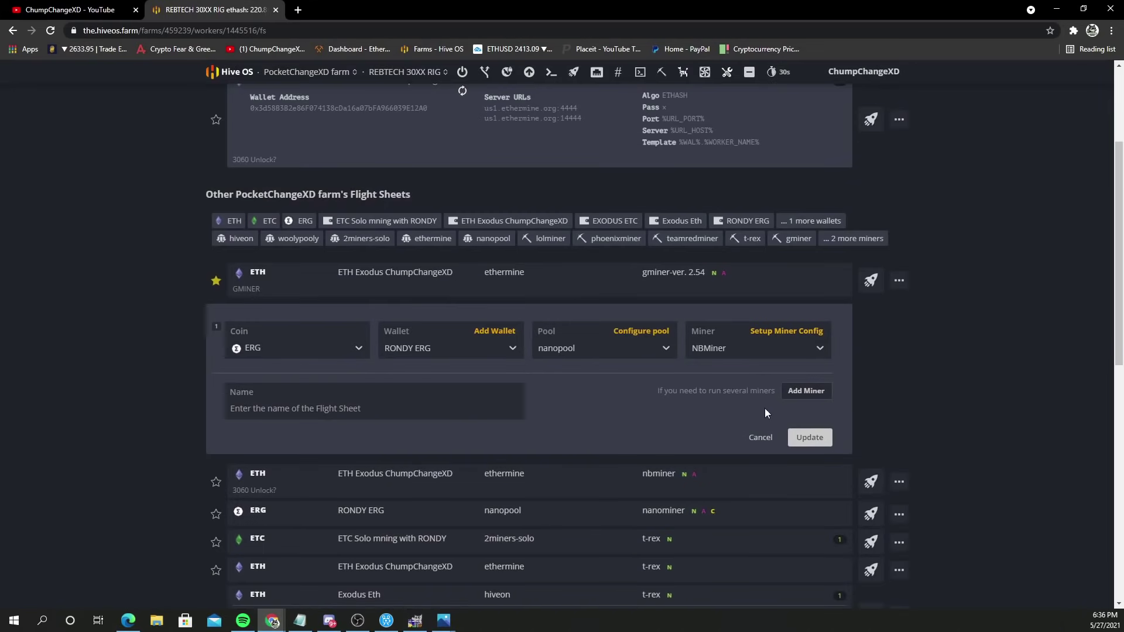
Return to the REBTECH 30XX RIG overview, now offline with no Ethash hashrate.
scroll(895, 319, "up", 3)
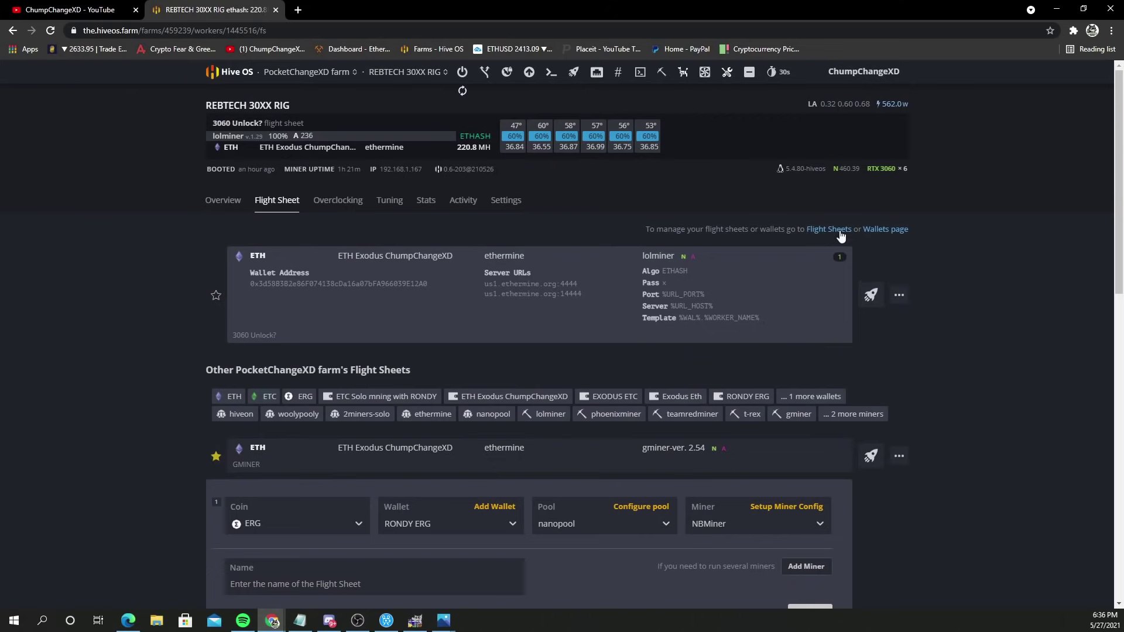
left_click(224, 201)
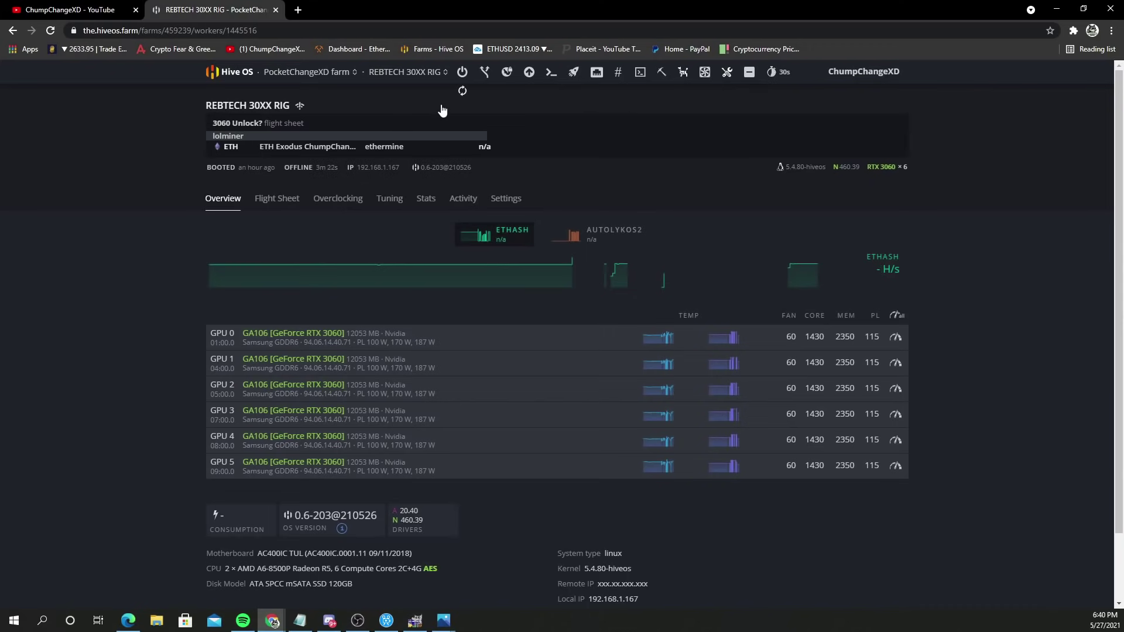
Apply the RONDY ERG flight sheet (ERG on nanopool, NBMiner 37.3) to the rig.
left_click(574, 71)
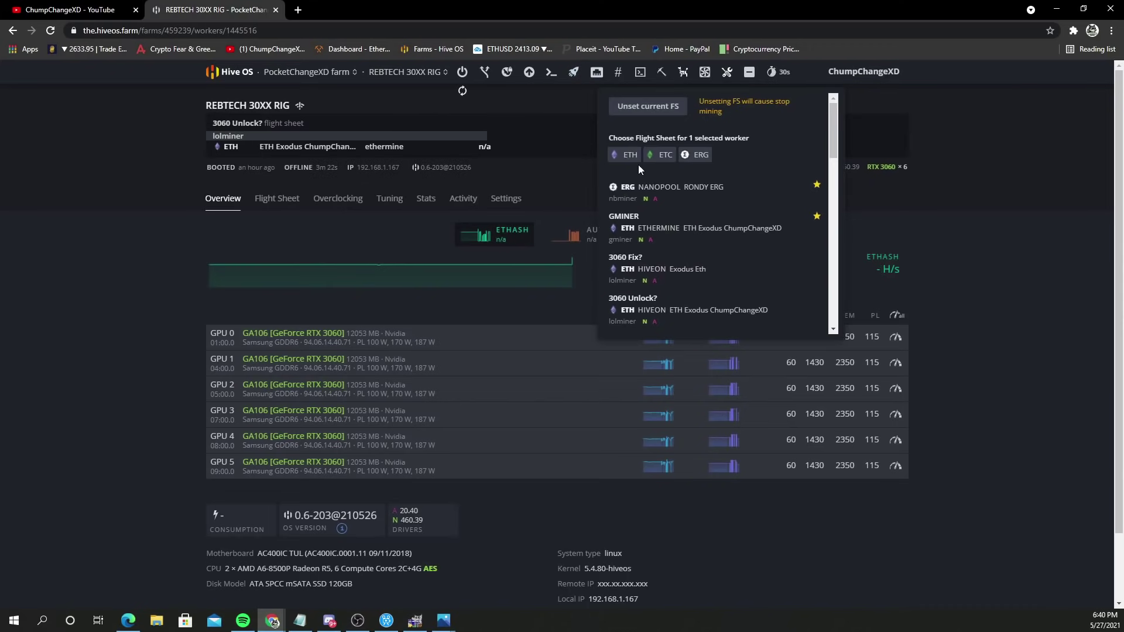
left_click(693, 192)
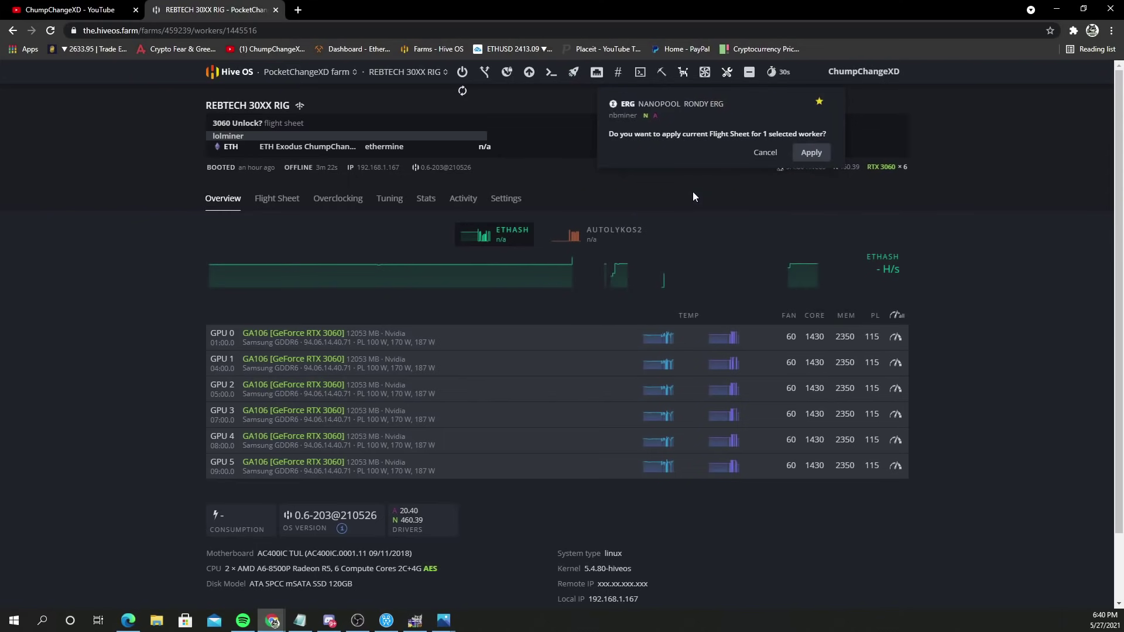
left_click(813, 156)
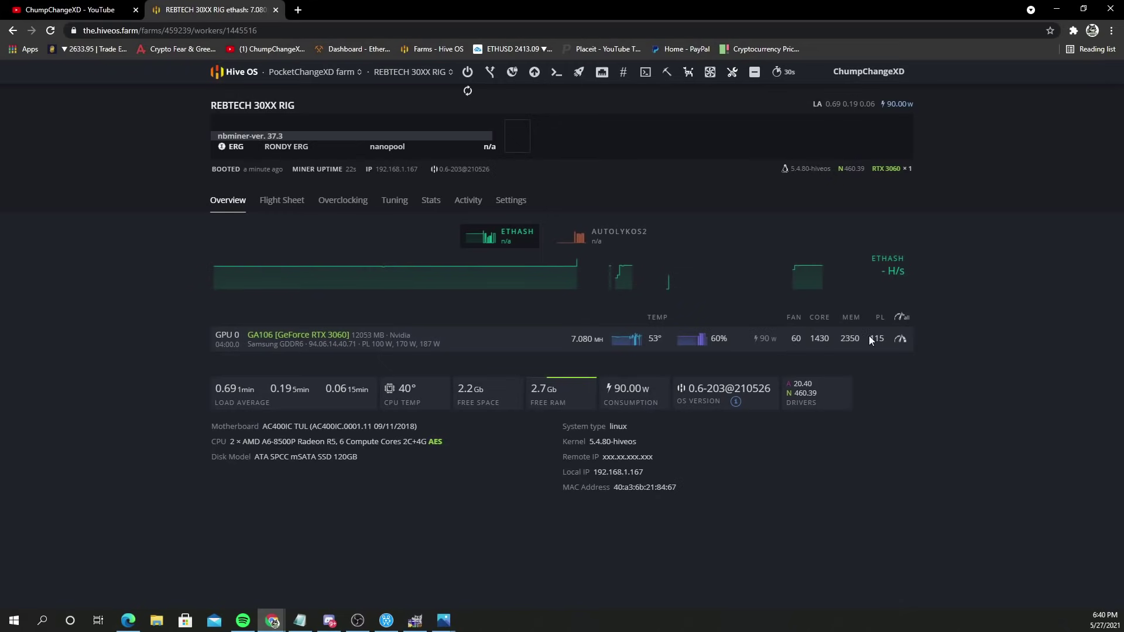
Give GPU 0 core offset -200, memory clock 3250 MHz and fan 100%, then apply.
left_click(900, 338)
left_click(454, 195)
key("ctrl+a")
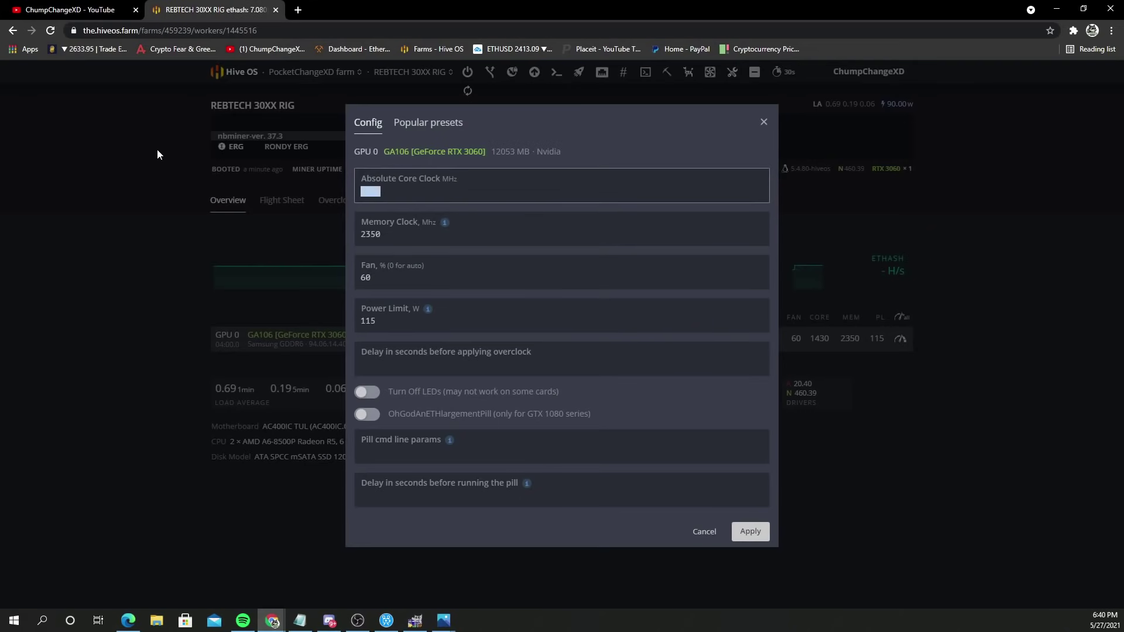
type("-200")
double_click(400, 234)
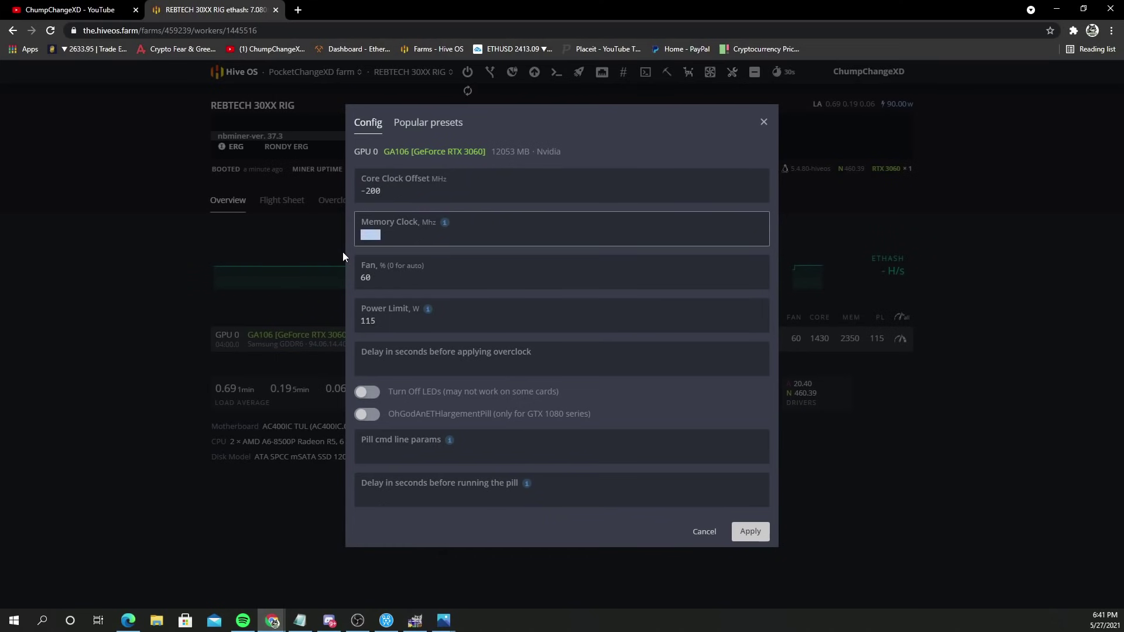
type("3200")
key("BackSpace")
key("BackSpace")
type("50")
left_click(463, 283)
key("BackSpace")
key("BackSpace")
type("100")
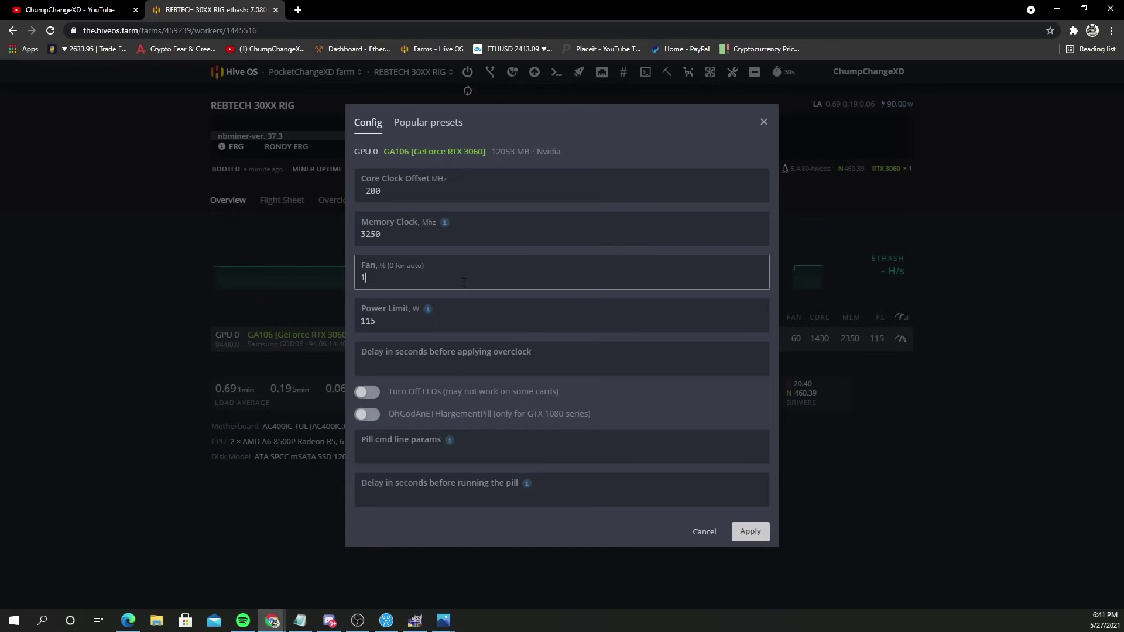
left_click(446, 334)
left_click(749, 532)
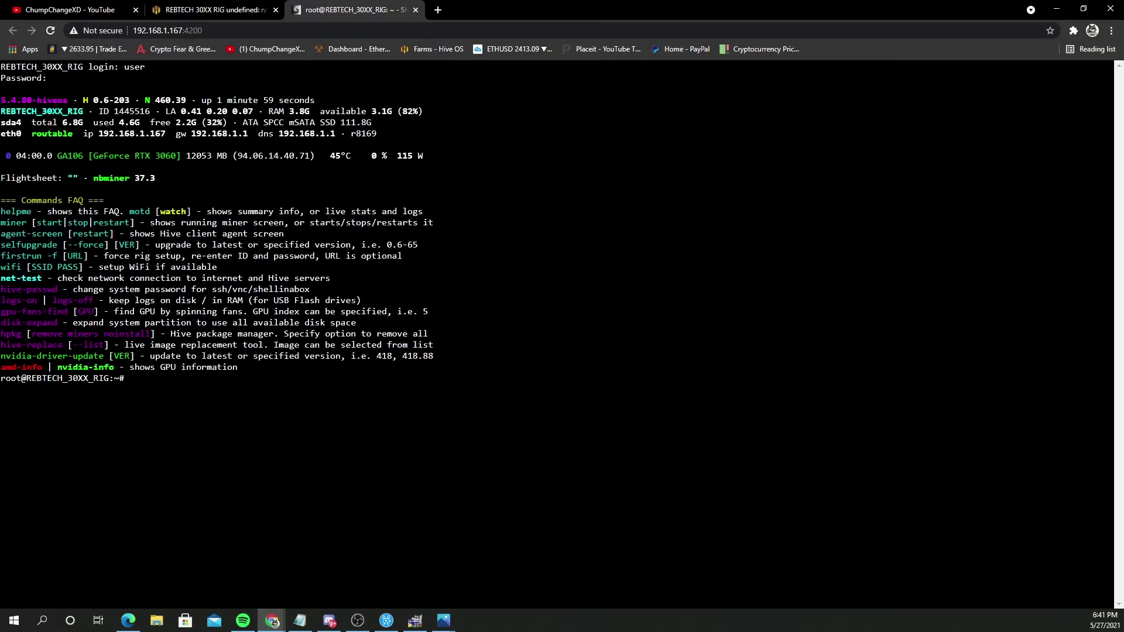
Run 'miner' in the rig shell to watch NBMiner crash and restart, then return to the overview.
type("miner")
key("Return")
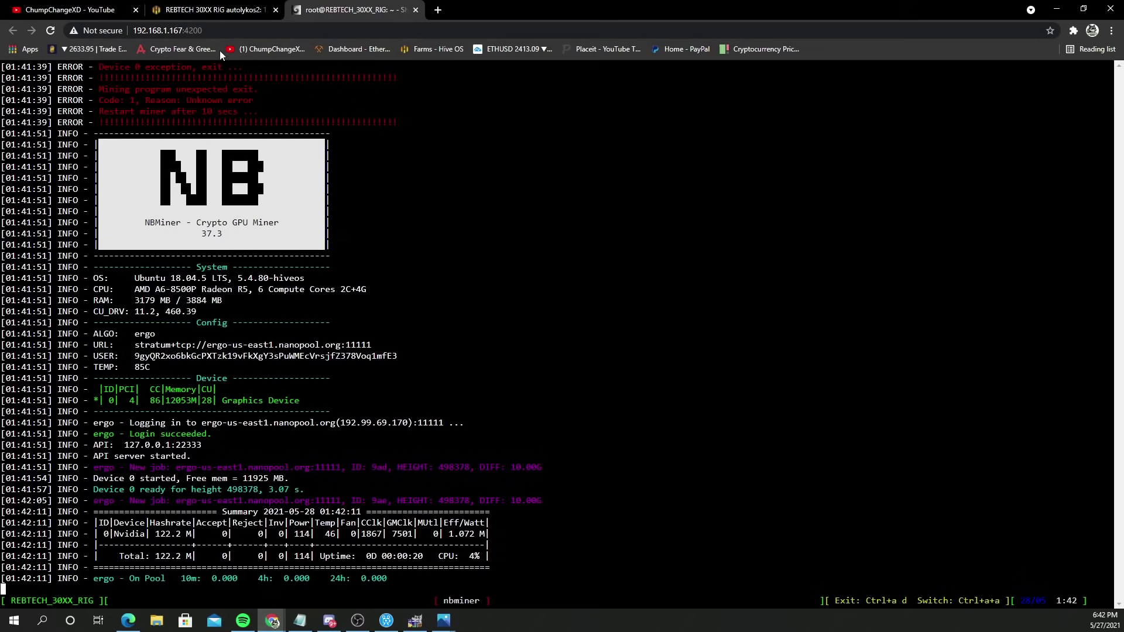
key("ctrl+shift+Tab")
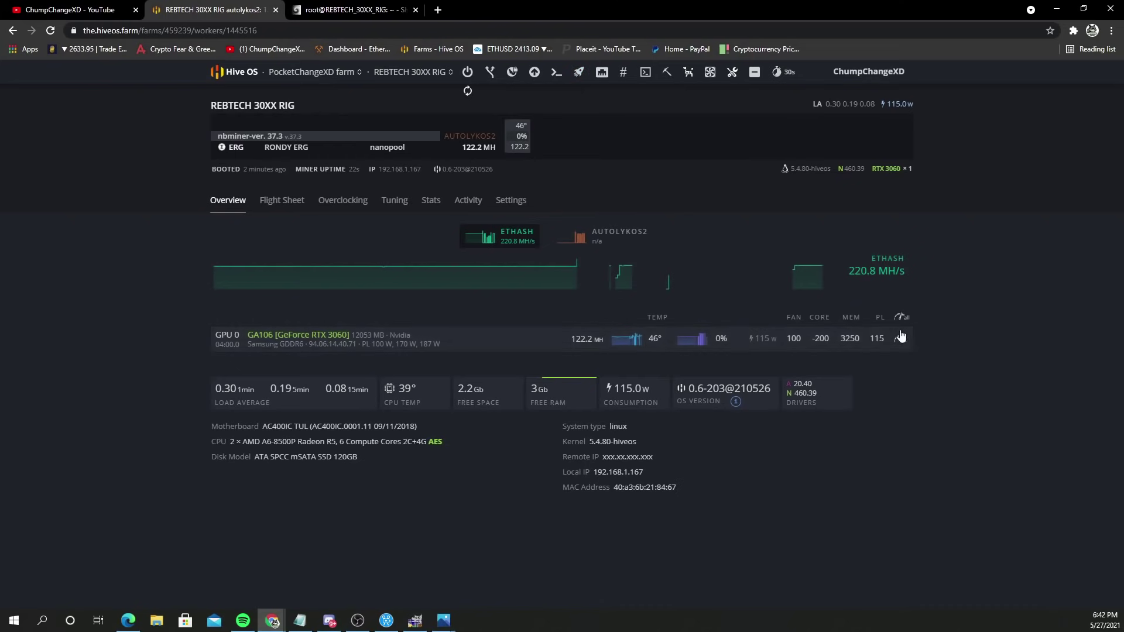
Select the GMINER flight sheet (ETH on ethermine, gminer 2.54) for the rig.
left_click(582, 76)
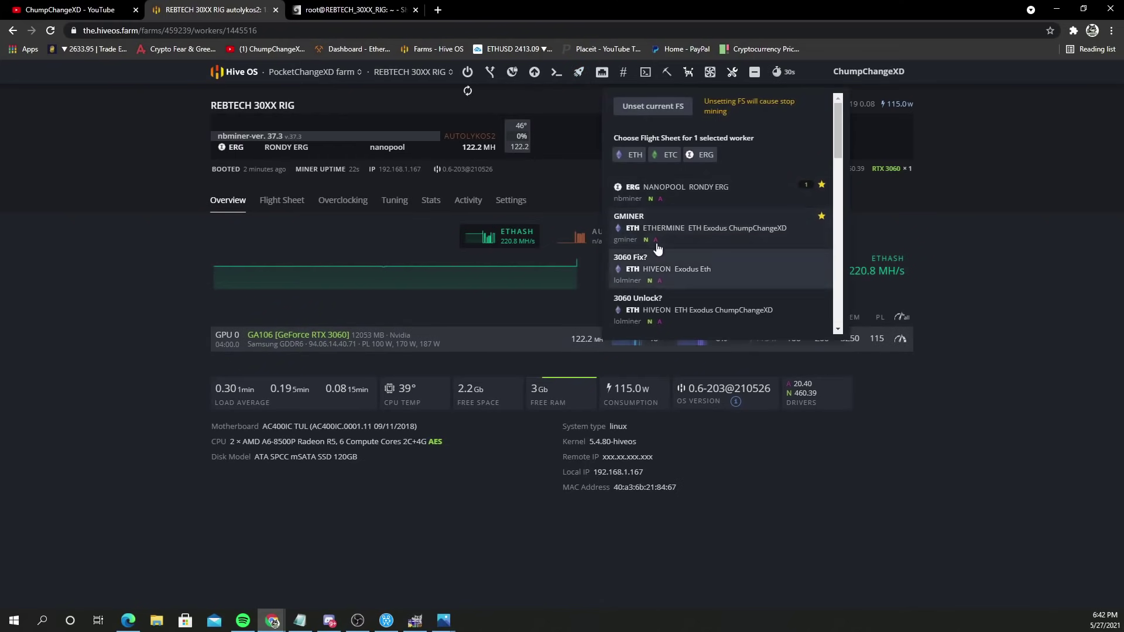
left_click(673, 227)
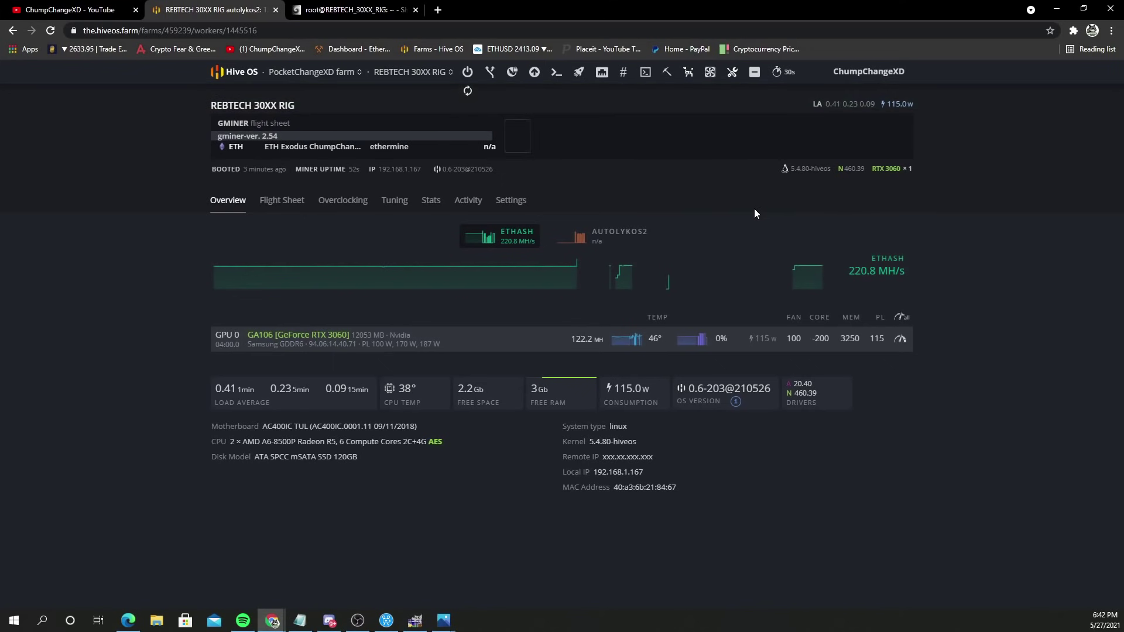
Close the old shell tab, confirming Leave, and refresh the rig's worker stats.
left_click(416, 11)
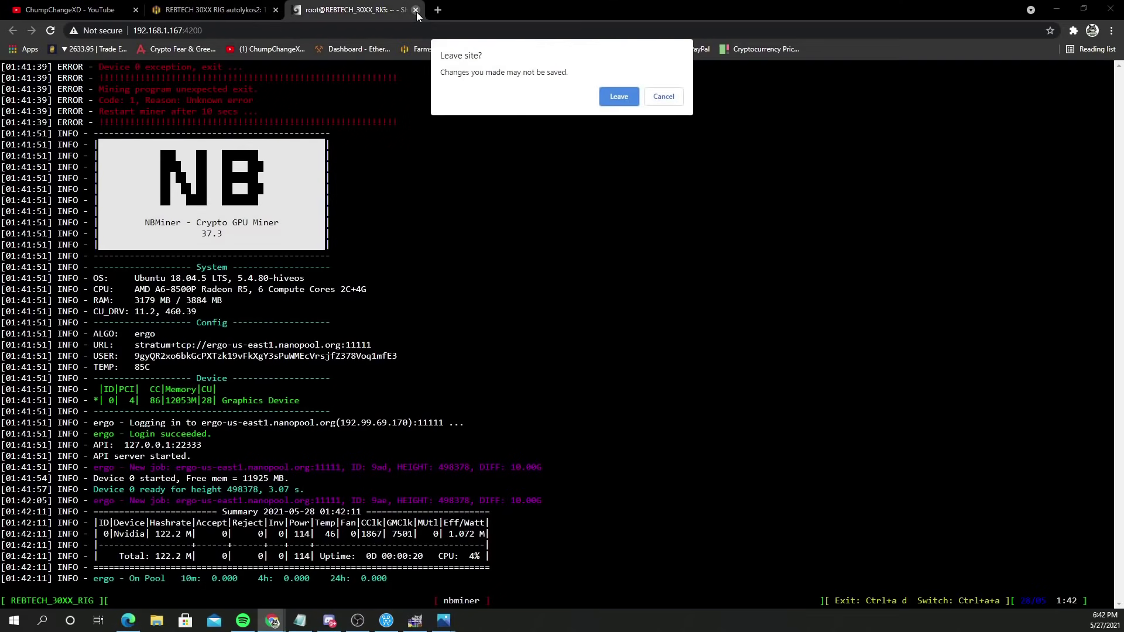
left_click(612, 97)
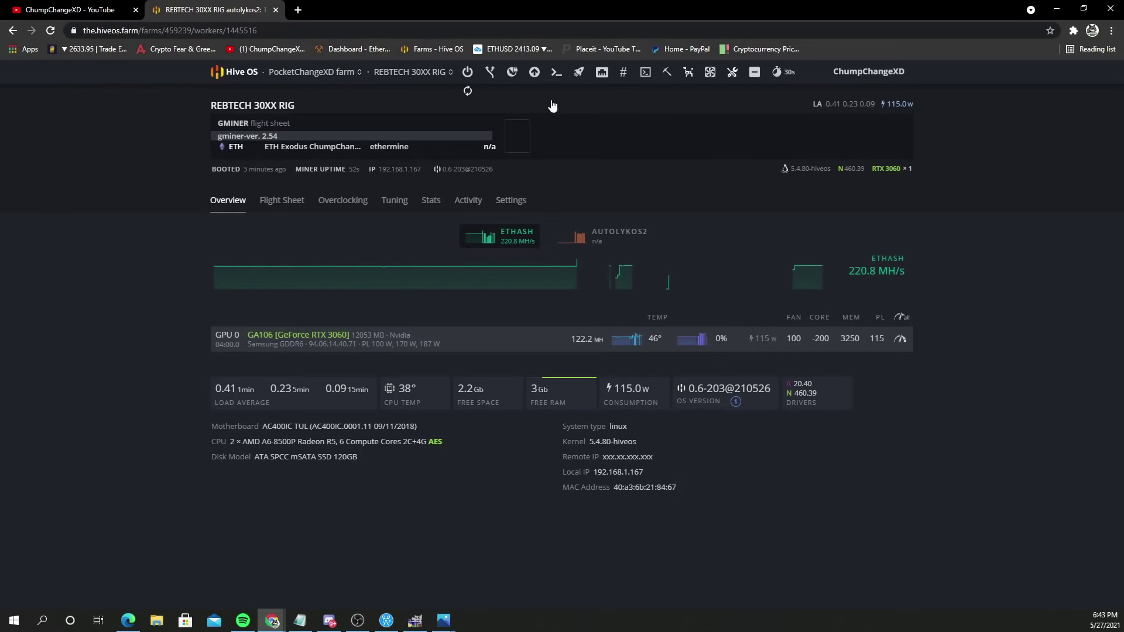
left_click(466, 92)
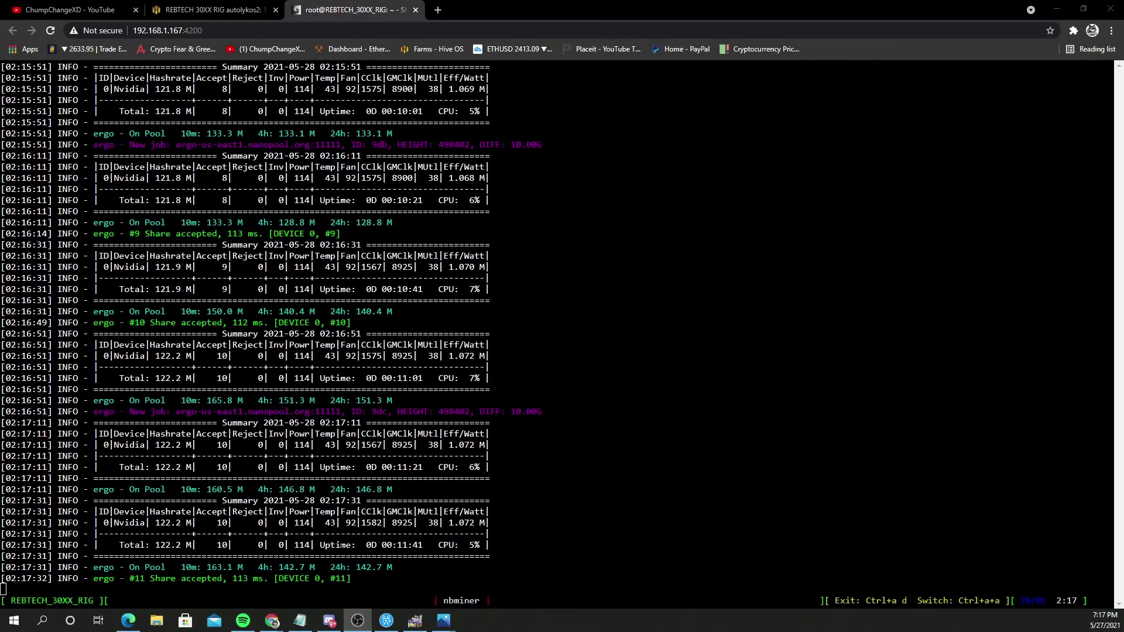
Delete the Nvidia settings notices on the rig overview and go back to the NBMiner log.
left_click(211, 10)
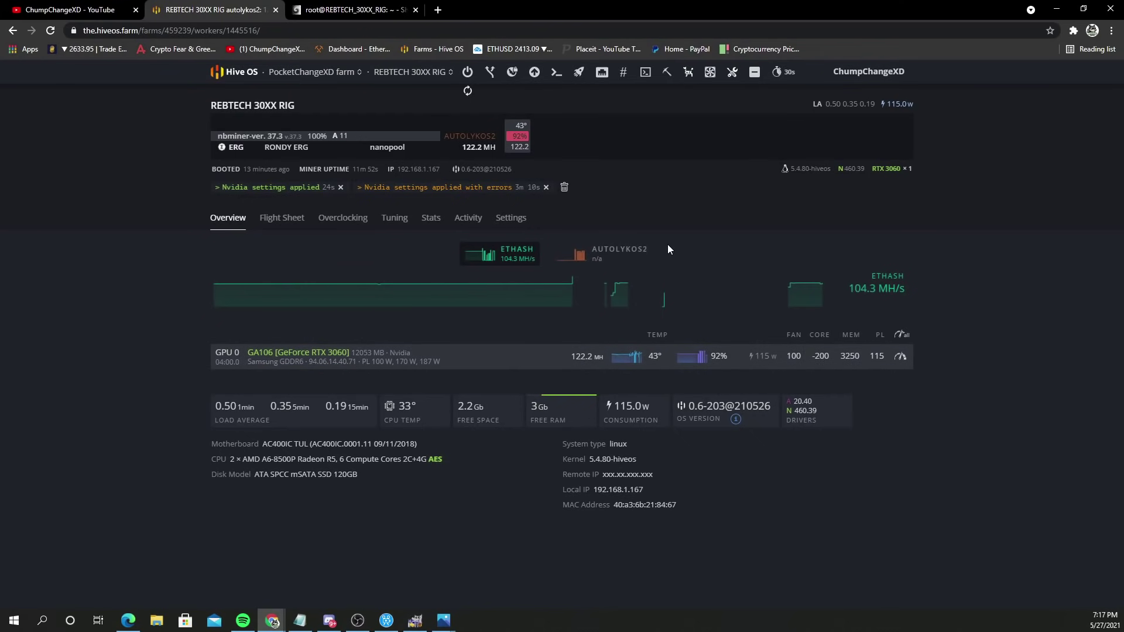
left_click(564, 186)
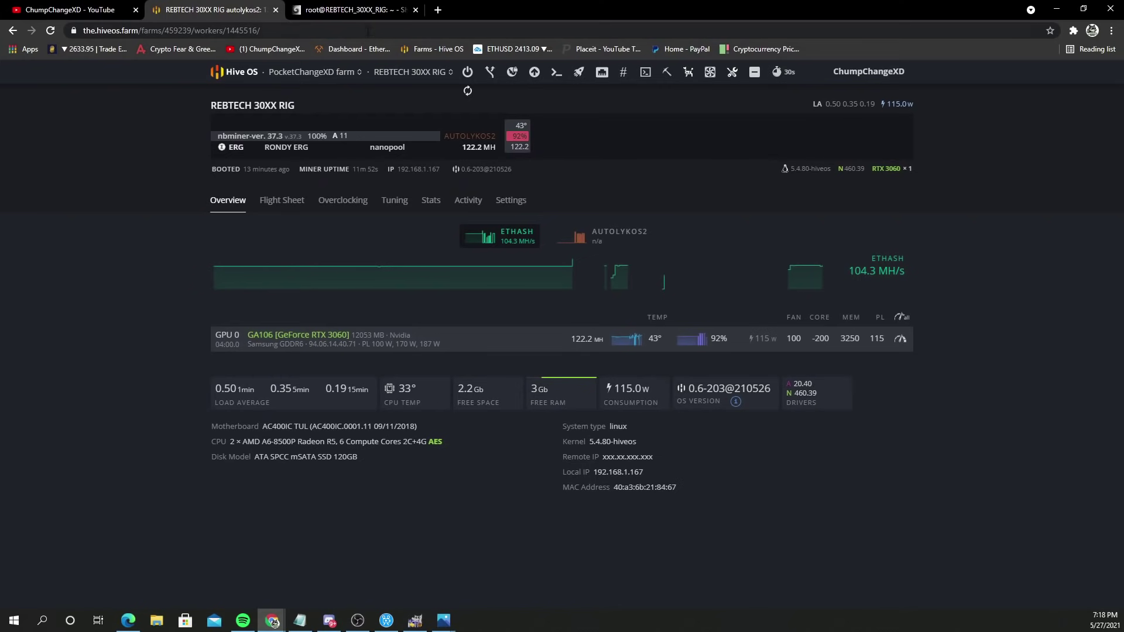
left_click(354, 9)
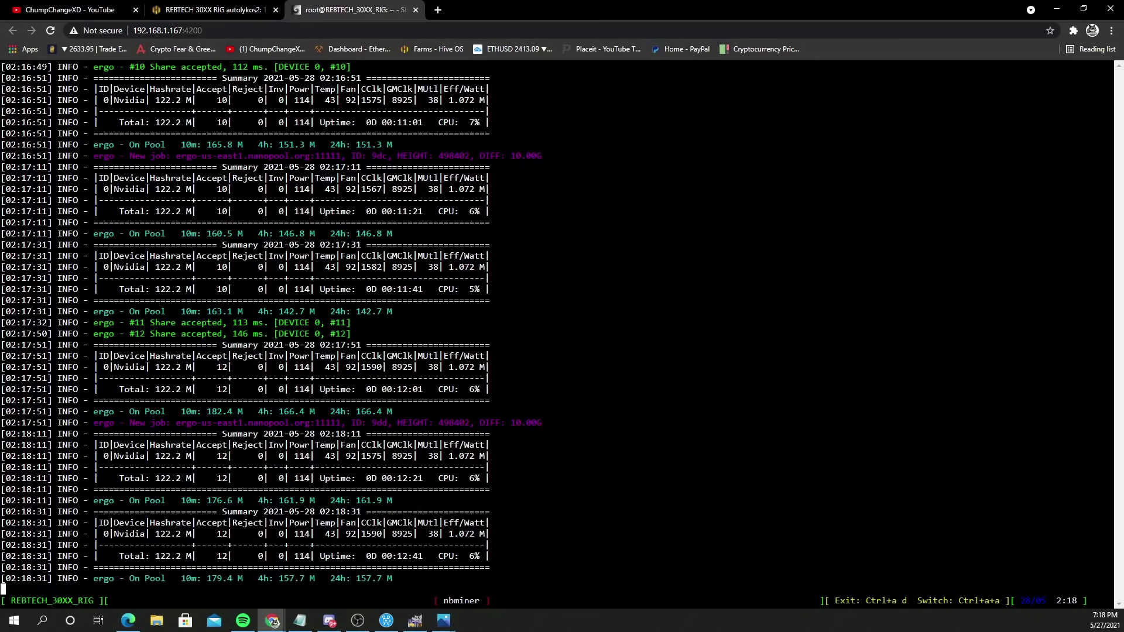
Set the RTX 3060 memory clock to 3270 and apply it.
left_click(245, 18)
type("32")
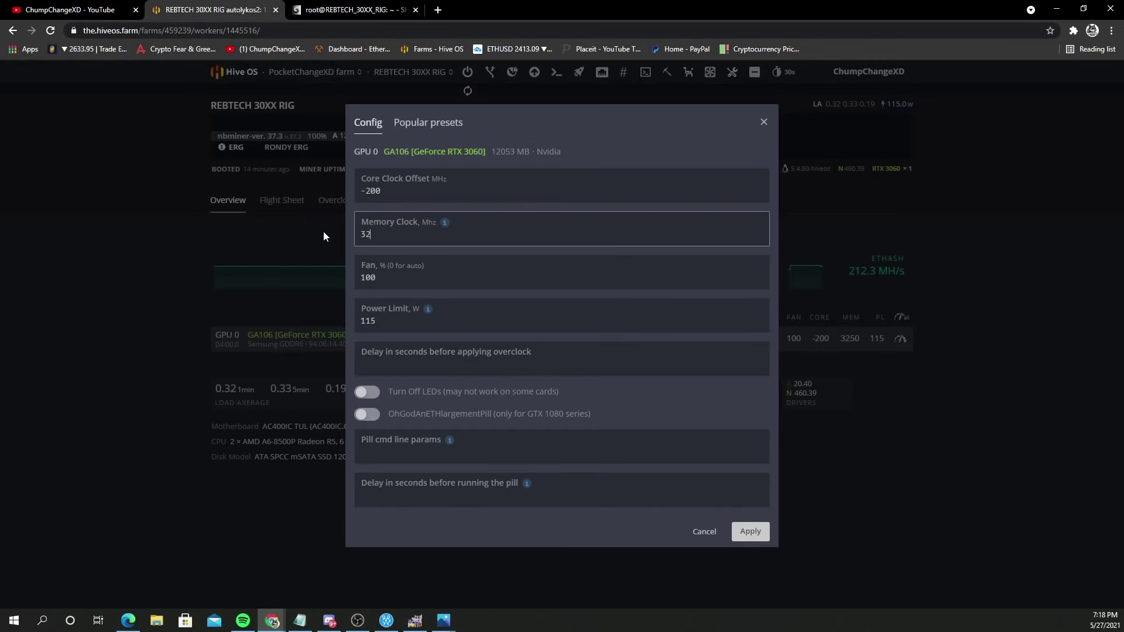
type("70")
left_click(750, 531)
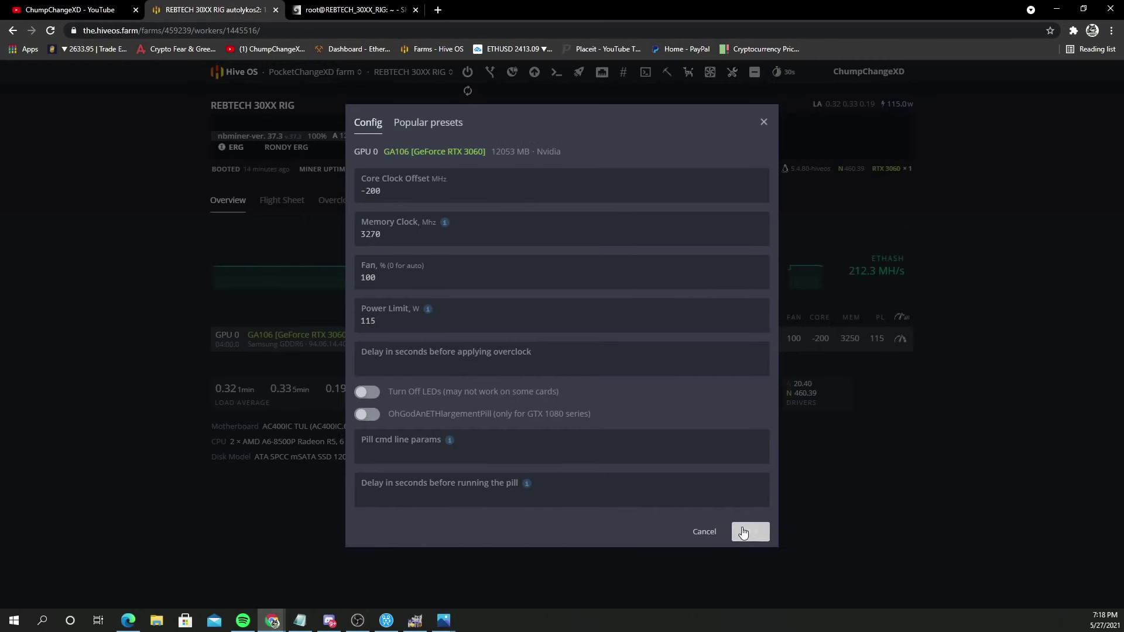
Check the NBMiner log, refresh the rig's stats, then recheck the log after the crash.
left_click(351, 10)
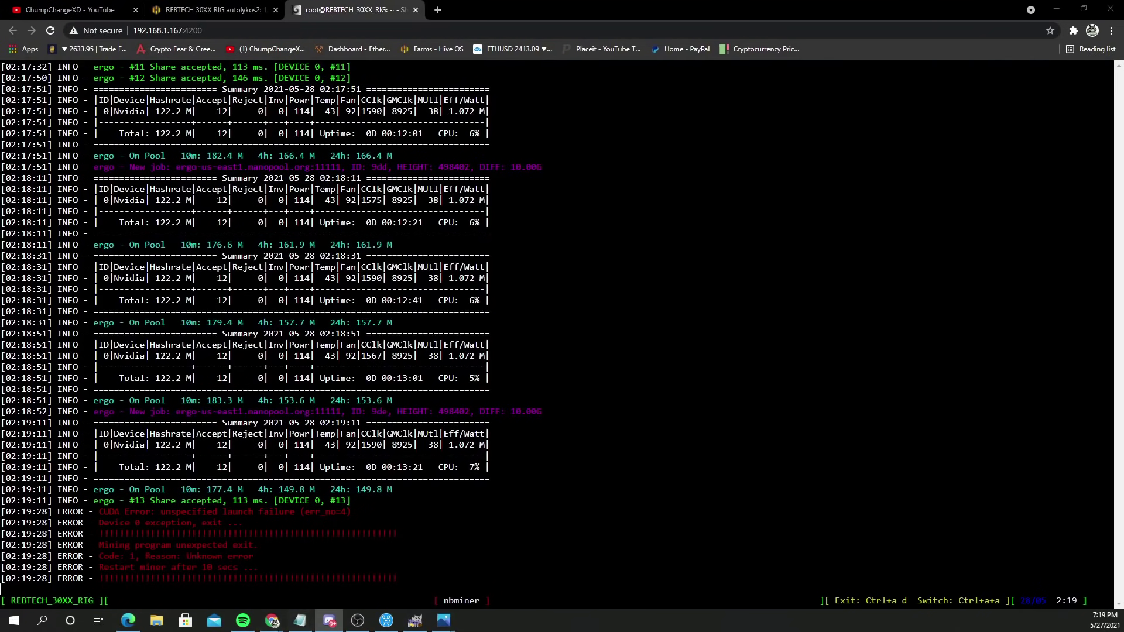
left_click(224, 14)
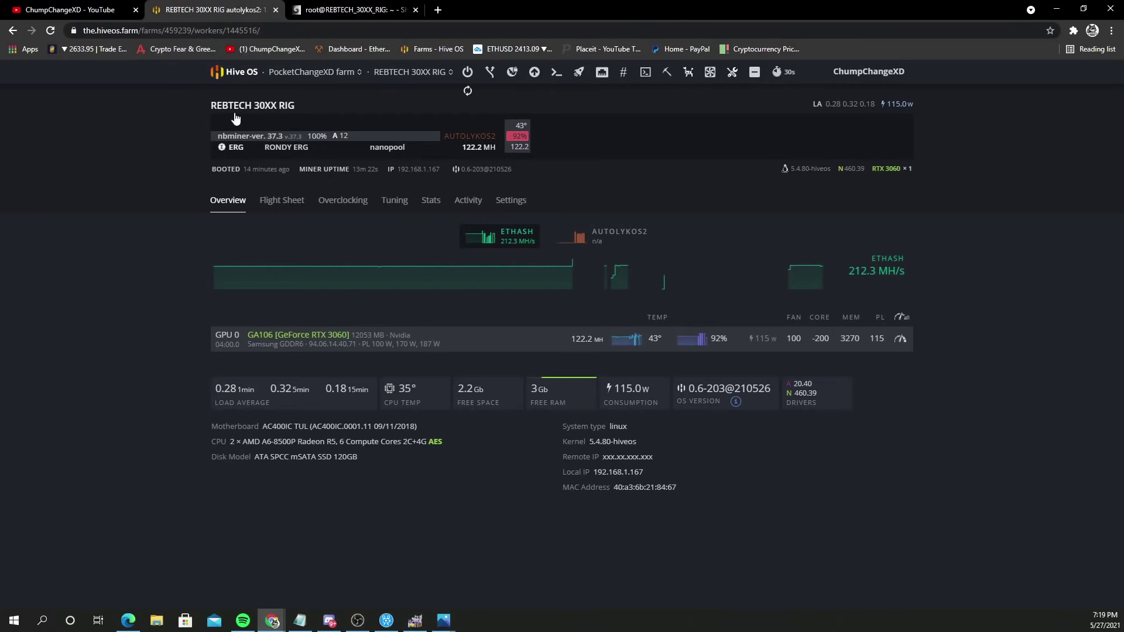
left_click(468, 92)
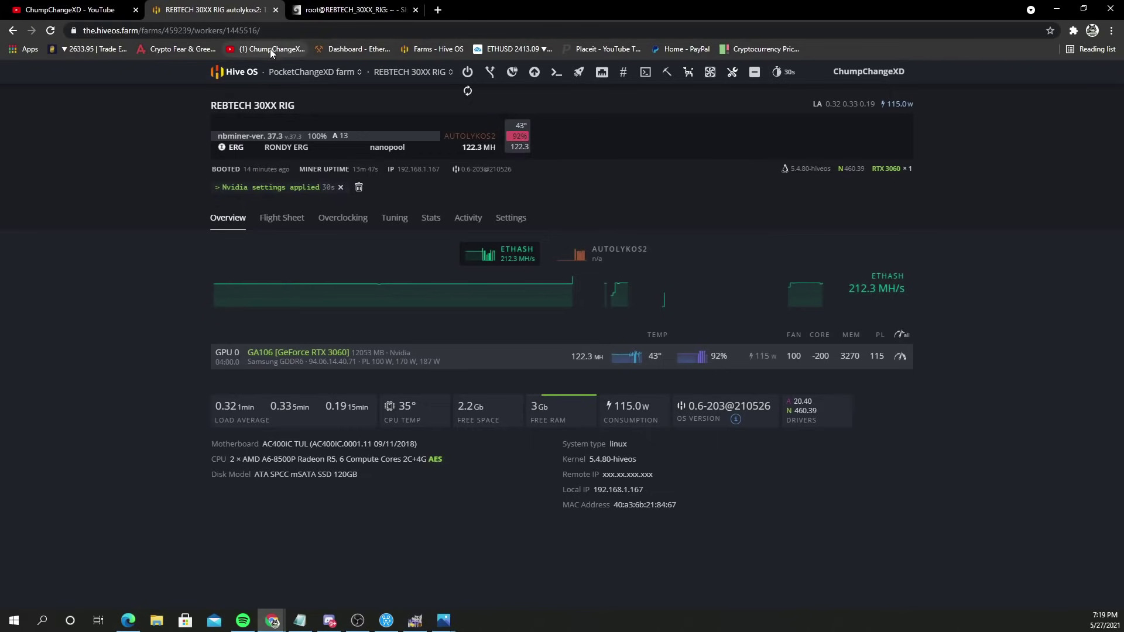
left_click(315, 13)
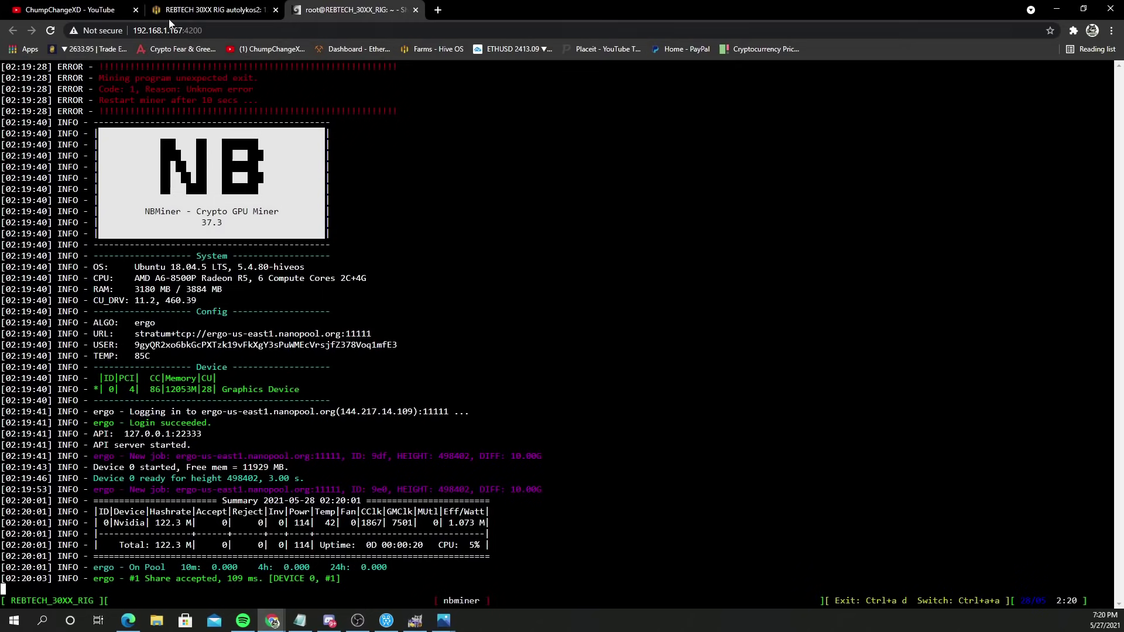
left_click(205, 10)
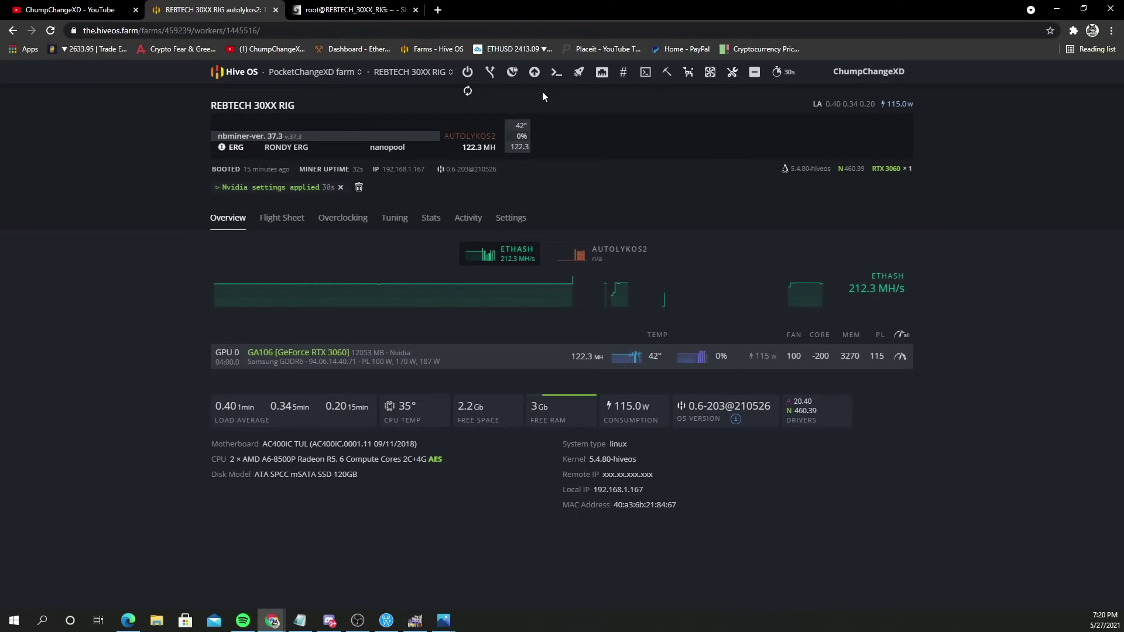
Apply the GMINER ETH flight sheet to the rig, then submit the shell login name.
left_click(578, 72)
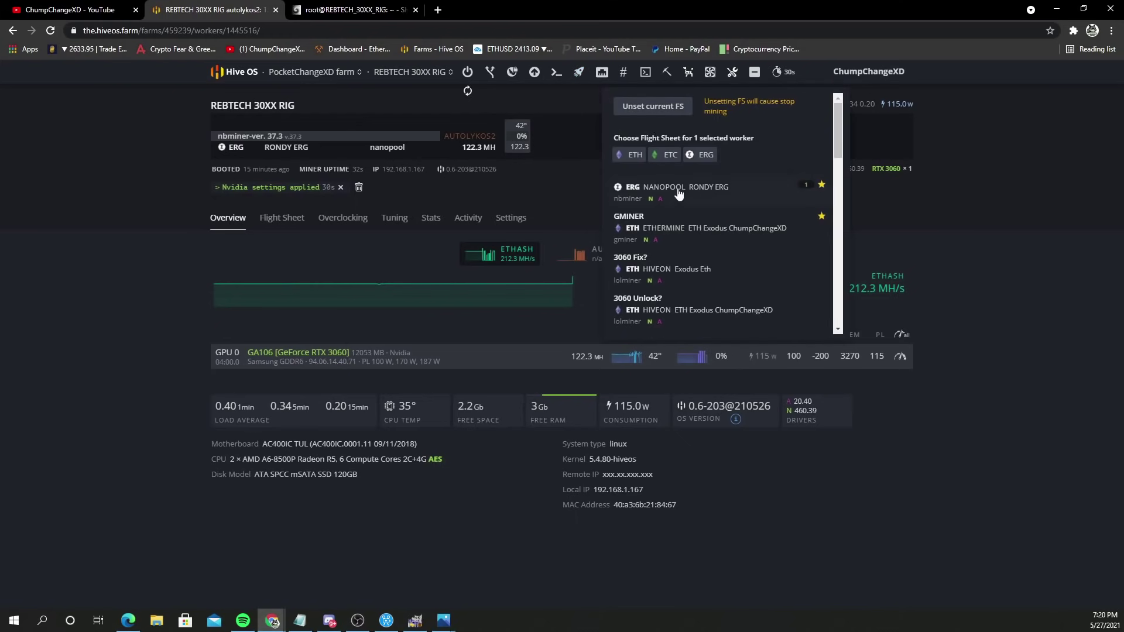
left_click(684, 241)
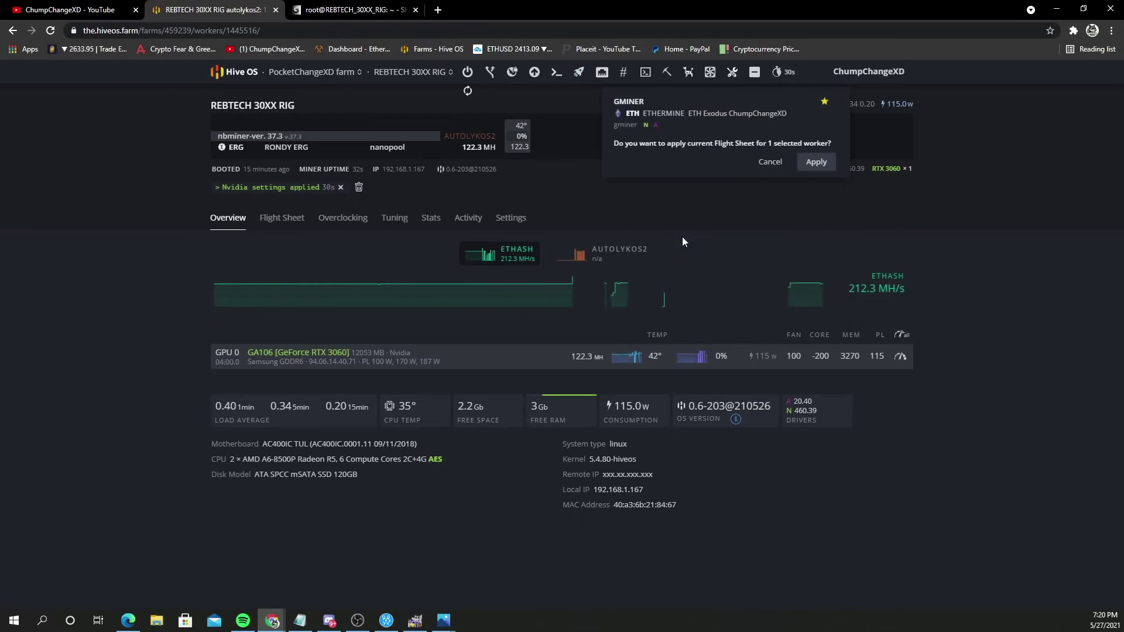
left_click(817, 162)
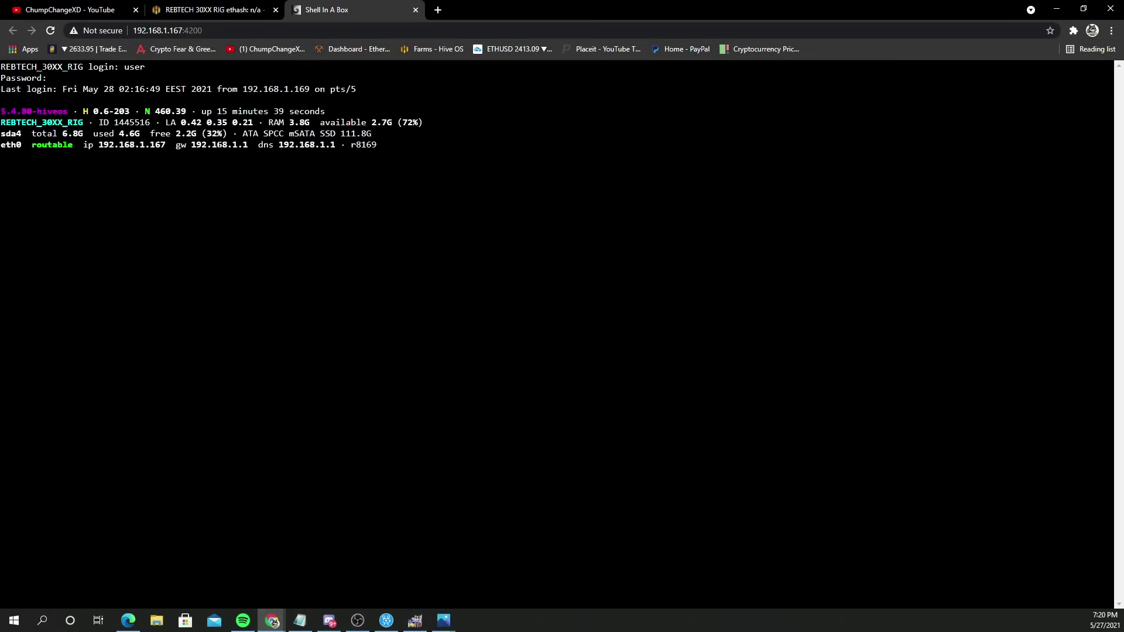
Enter the rig's shell login name to follow the GMiner log at about 51.7 MH/s.
type("miner")
key("Return")
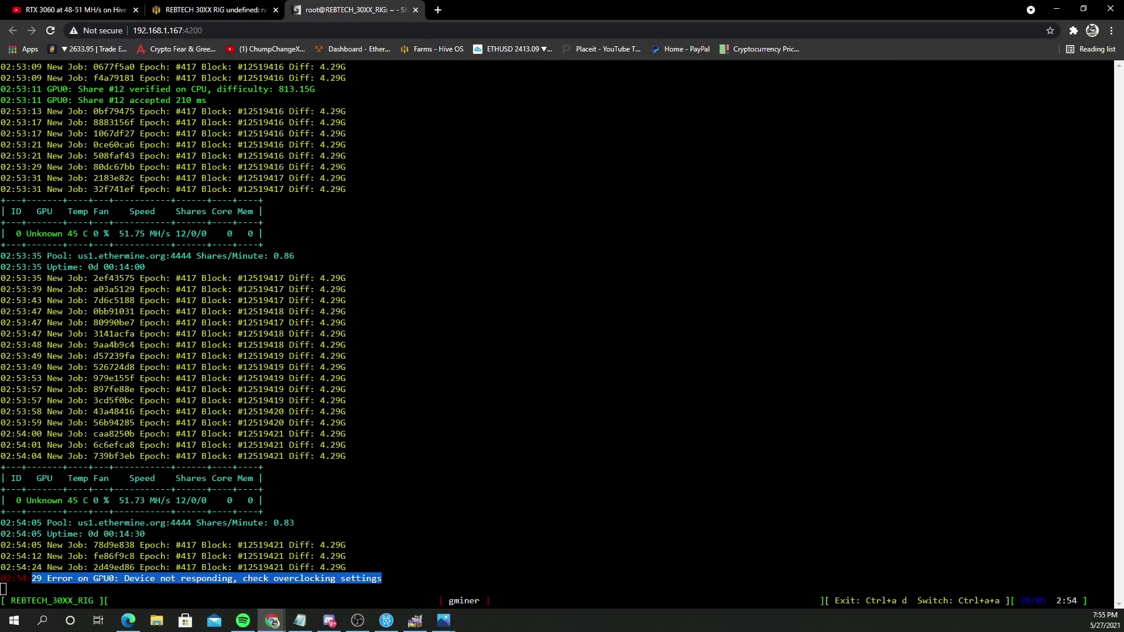
Clear the terminal selection and switch to the 'RTX 3060 at 48-51 MH/s on Hive OS Howto' YouTube tab.
left_click(409, 571)
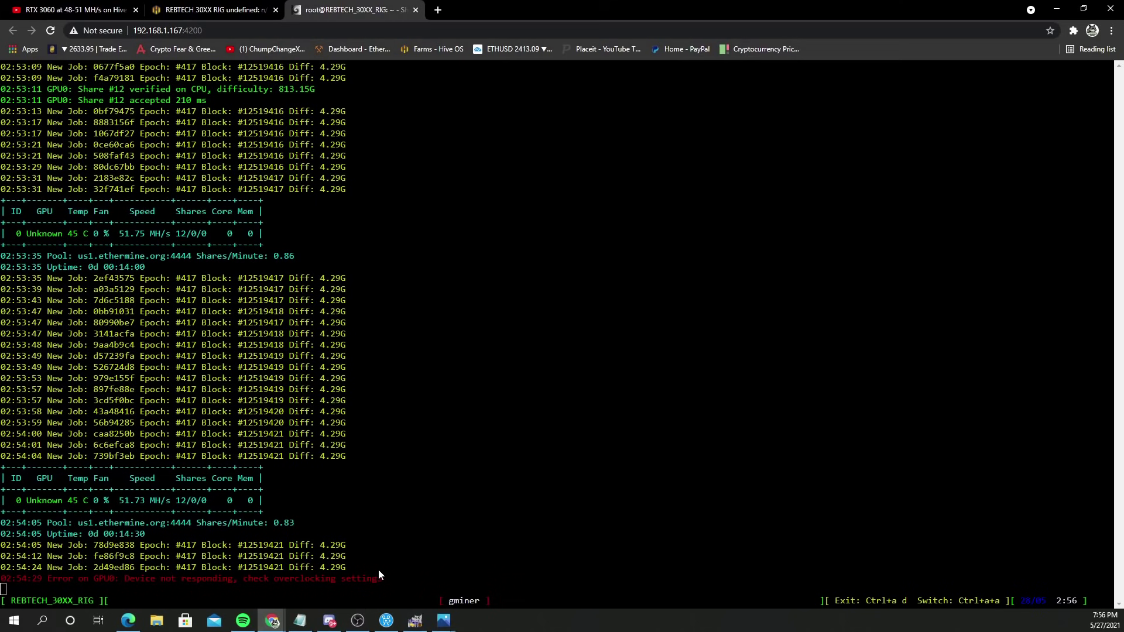
key("ctrl+1")
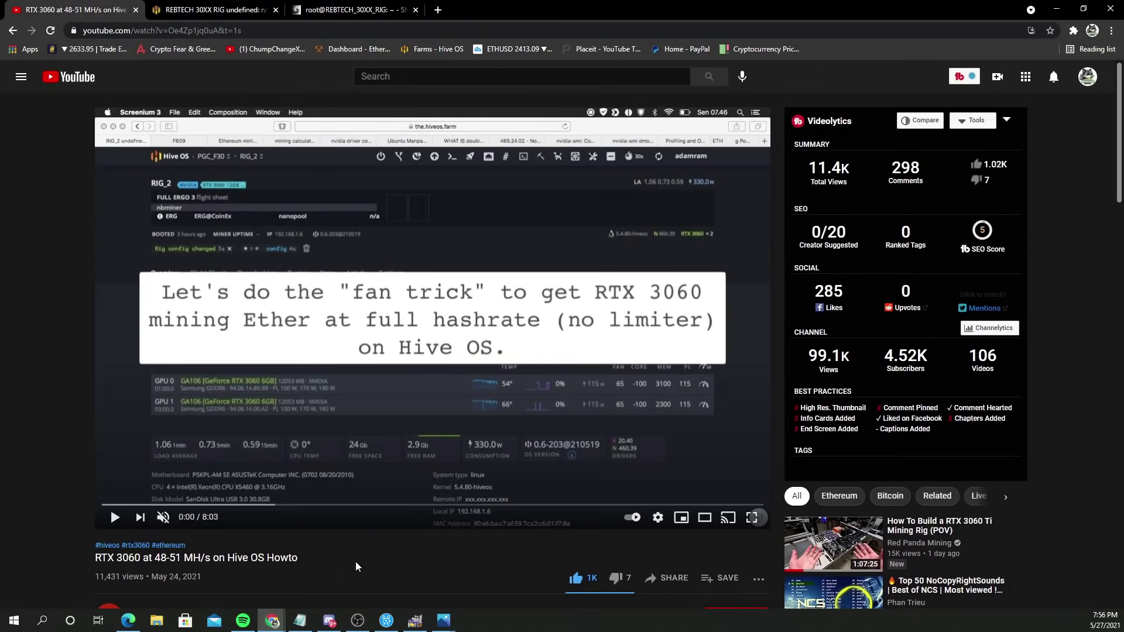
Subscribe to the channel behind the 'RTX 3060 at 48-51 MH/s on Hive OS Howto' video.
scroll(356, 561, "down", 2)
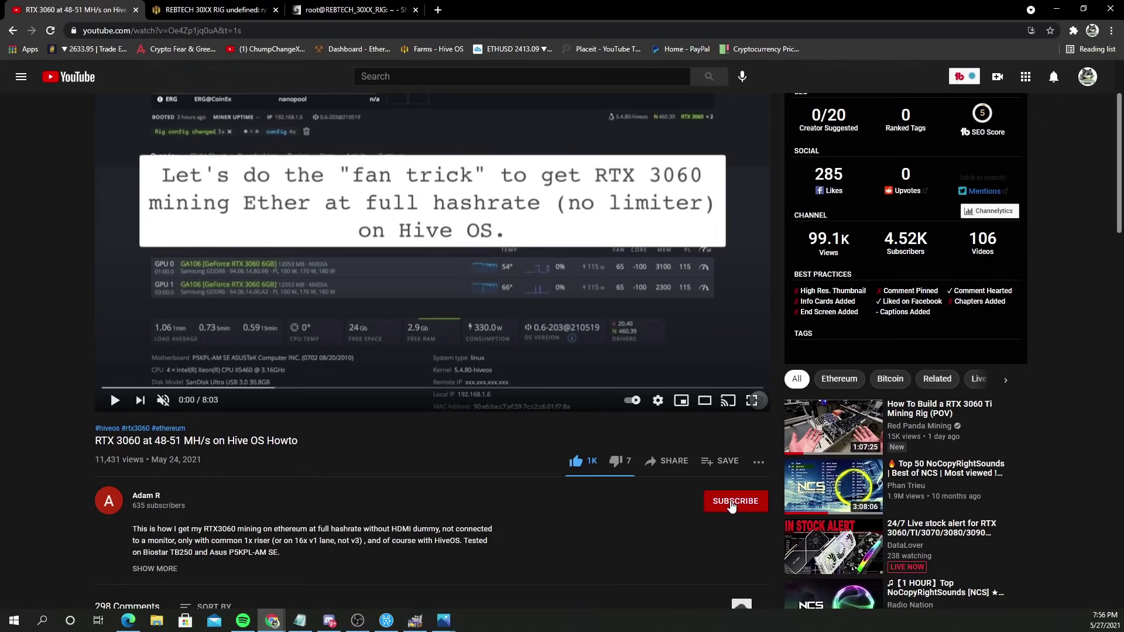
left_click(732, 506)
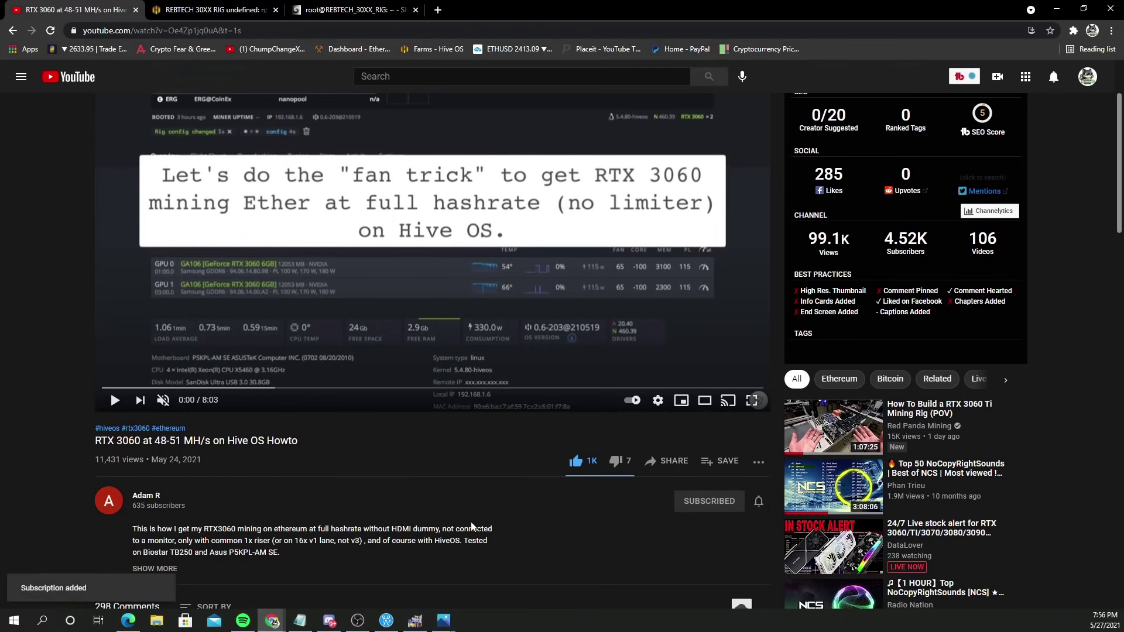